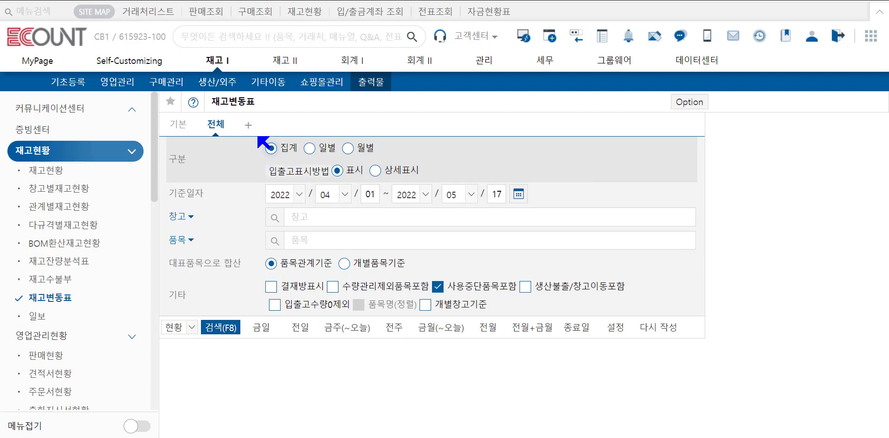
Step: Run the 재고변동표 as 집계 for 2022/04/01 to 2022/05/17 and check the 입고수량, 출고수량 and 재고수량 columns
{"action": "left_click", "coordinate": [225, 329]}
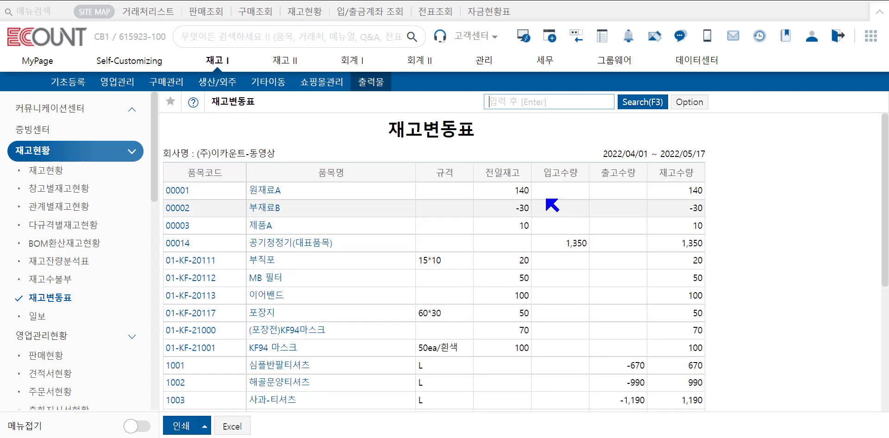
{"action": "left_click_drag", "start_coordinate": [580, 179], "coordinate": [541, 175]}
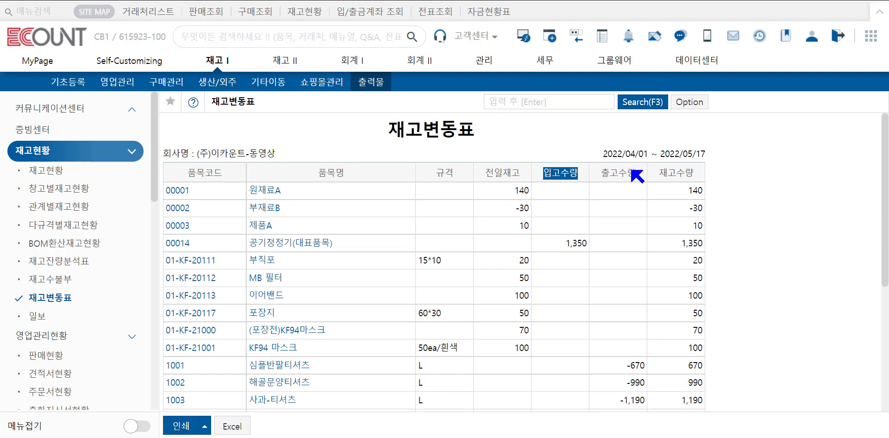
{"action": "left_click_drag", "start_coordinate": [638, 176], "coordinate": [601, 176]}
{"action": "left_click_drag", "start_coordinate": [659, 175], "coordinate": [695, 175]}
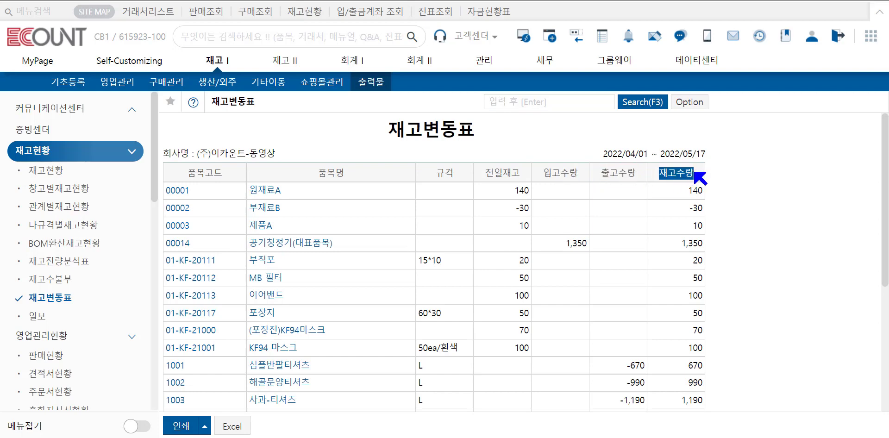
Step: Rerun the report as 일별 with 종 layout and check the daily date rows of item 1001
{"action": "left_click", "coordinate": [639, 102]}
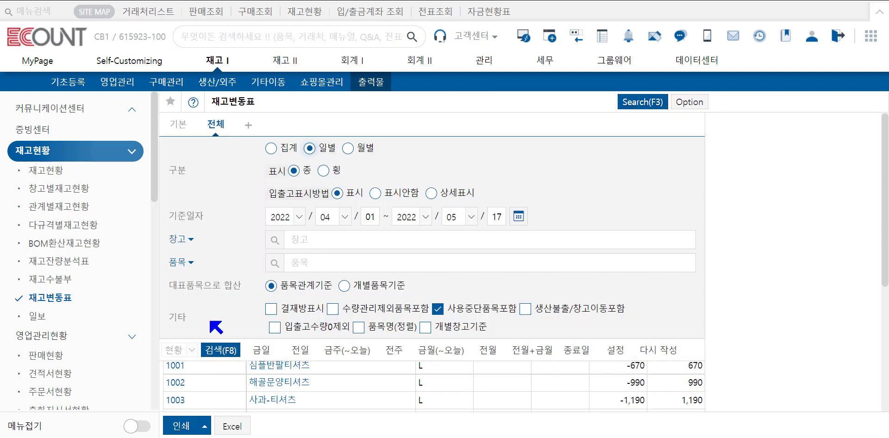
{"action": "left_click", "coordinate": [227, 355]}
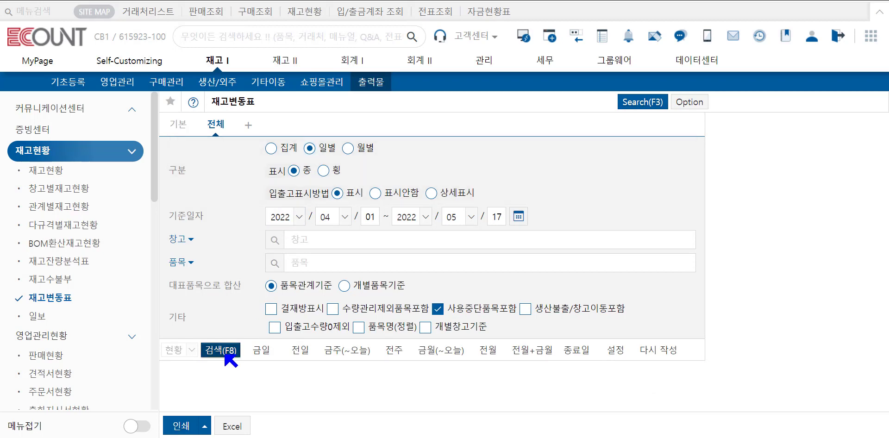
{"action": "scroll", "coordinate": [234, 356], "scroll_direction": "down", "scroll_amount": 7}
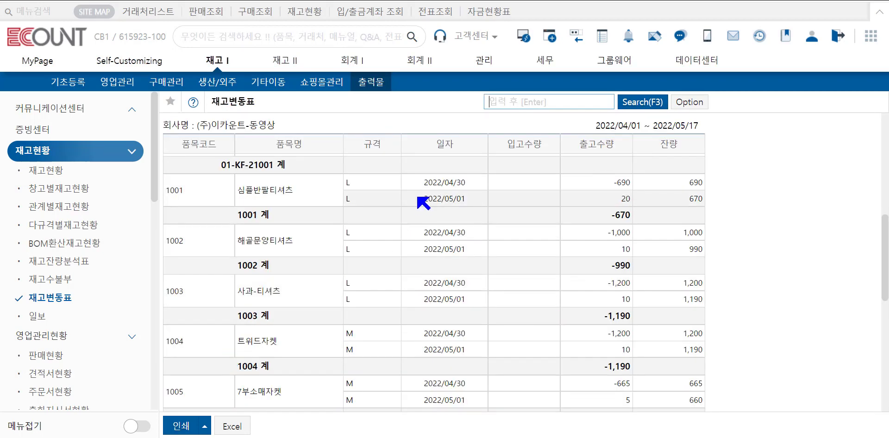
{"action": "left_click_drag", "start_coordinate": [425, 184], "coordinate": [465, 200]}
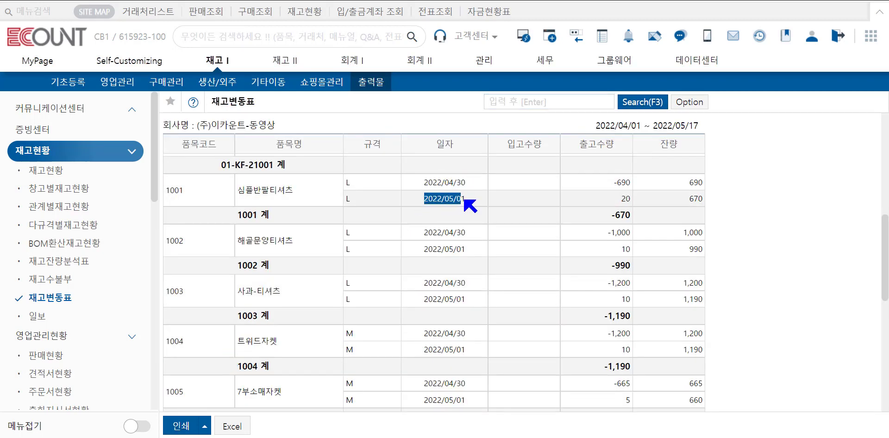
Step: Rerun the report as 월별 with 종 layout and check the monthly date rows of item 1001
{"action": "left_click", "coordinate": [653, 102]}
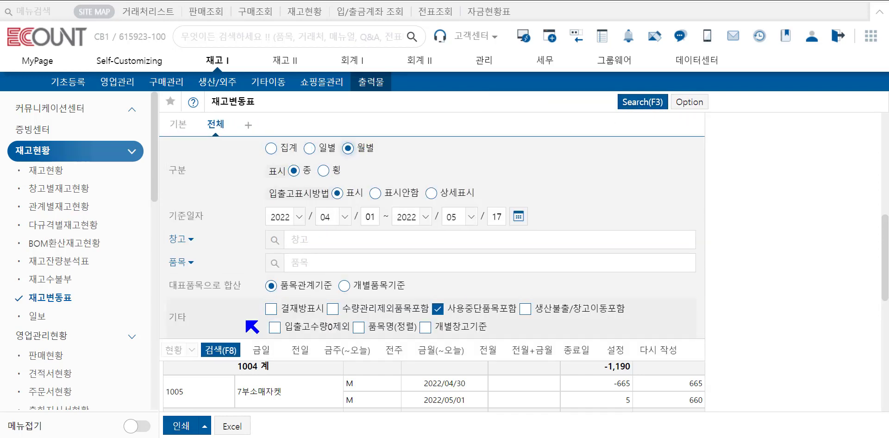
{"action": "left_click", "coordinate": [227, 352]}
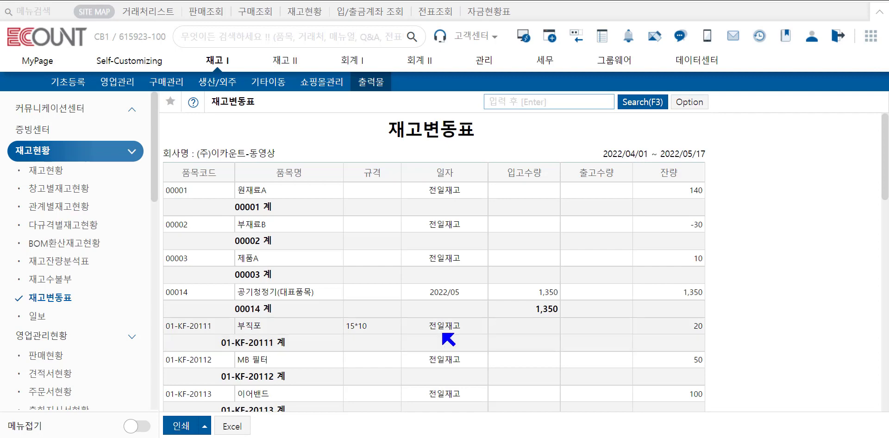
{"action": "scroll", "coordinate": [451, 324], "scroll_direction": "down", "scroll_amount": 6}
{"action": "left_click_drag", "start_coordinate": [461, 256], "coordinate": [437, 250]}
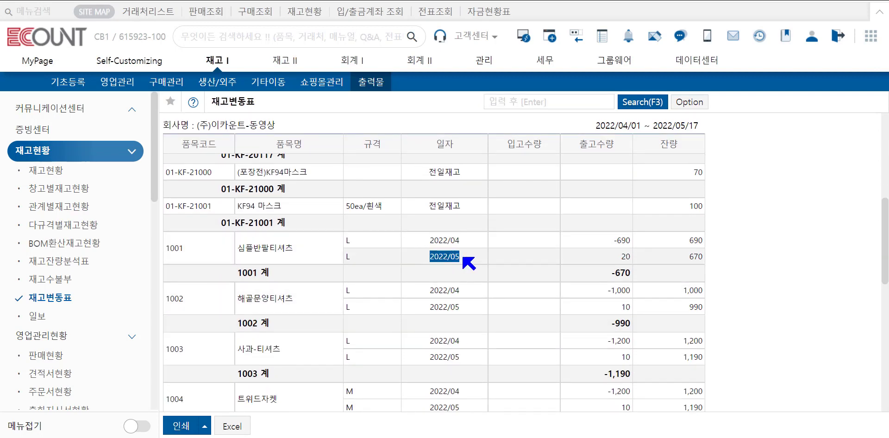
Step: Change the monthly report's layout to 횡 and run it
{"action": "key", "text": "F3"}
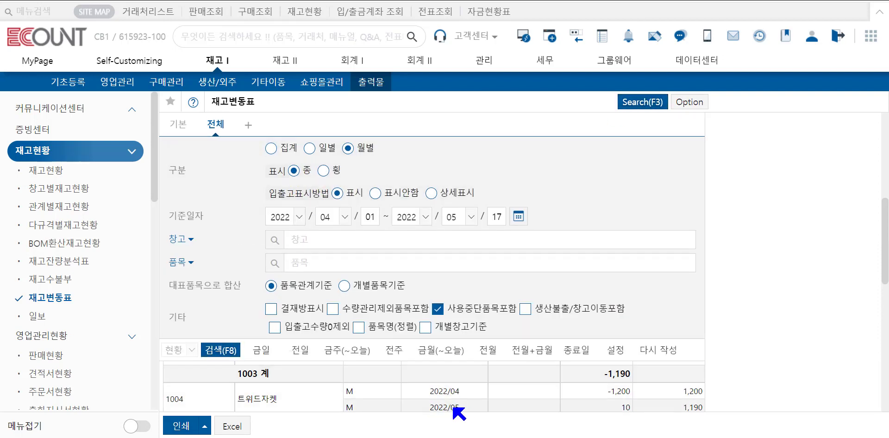
{"action": "left_click_drag", "start_coordinate": [453, 406], "coordinate": [423, 412]}
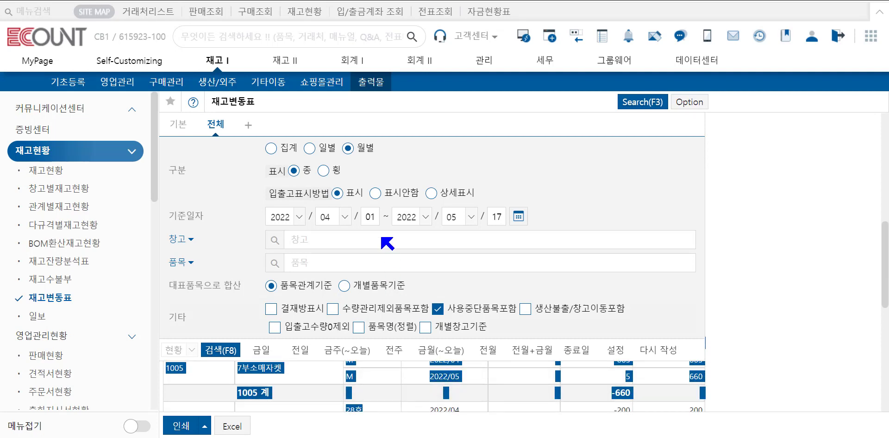
{"action": "left_click", "coordinate": [220, 350]}
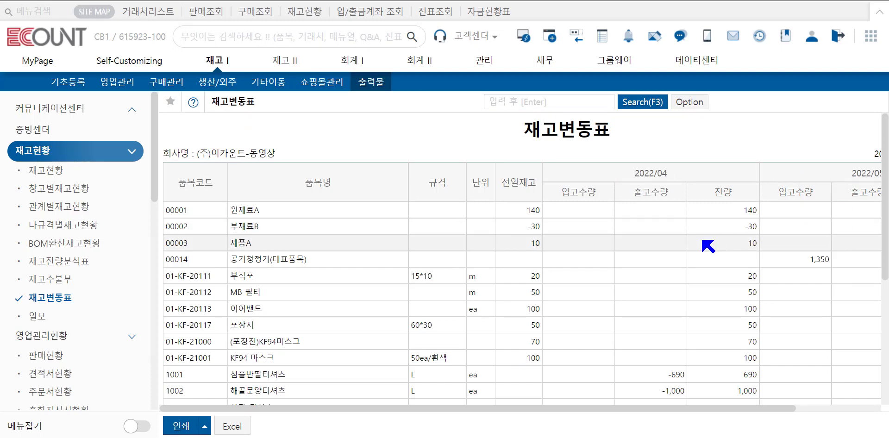
Step: Run the monthly 횡 report with 입출고표시방법 set to 표시 and check the 입고수량, 출고수량 and 잔량 columns for 2022/04
{"action": "left_click", "coordinate": [646, 102]}
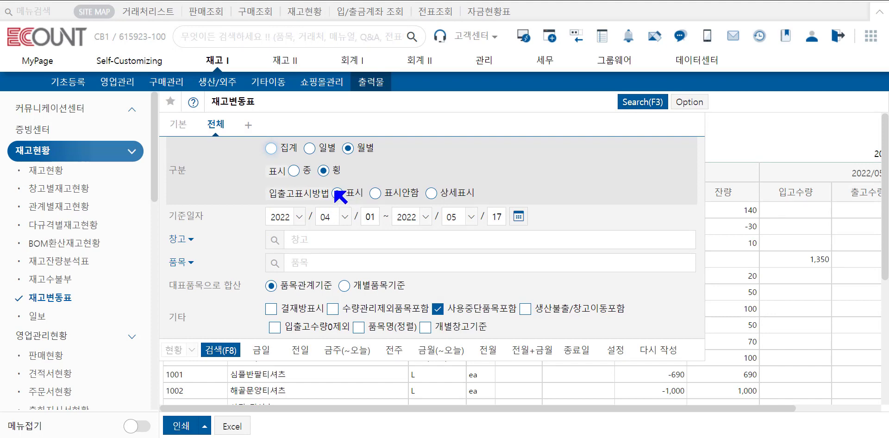
{"action": "left_click", "coordinate": [217, 348]}
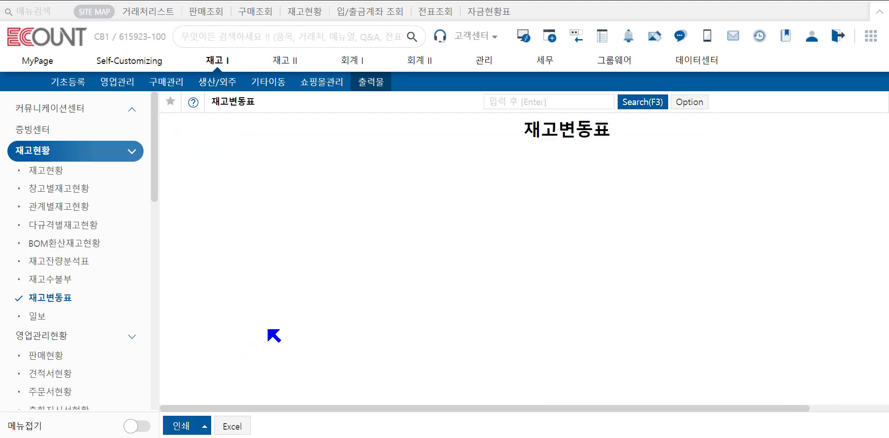
{"action": "left_click_drag", "start_coordinate": [597, 193], "coordinate": [563, 193]}
{"action": "left_click_drag", "start_coordinate": [669, 189], "coordinate": [641, 192]}
{"action": "double_click", "coordinate": [726, 192]}
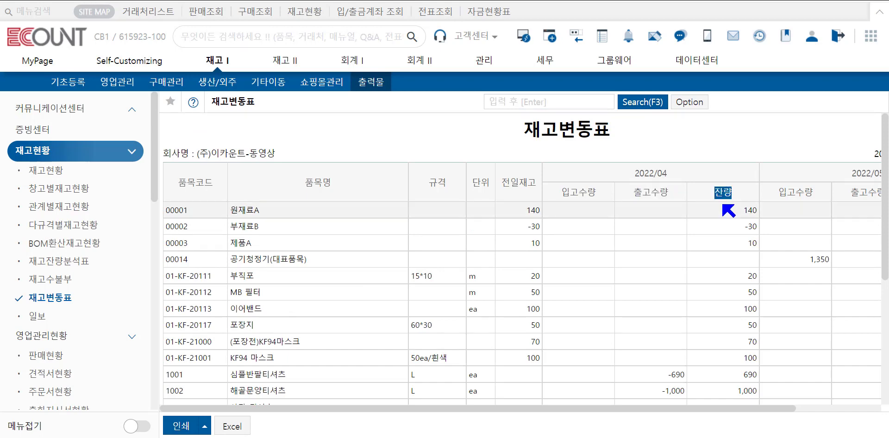
Step: Set 입출고표시방법 to 표시안함 and rerun the monthly 횡 report
{"action": "left_click", "coordinate": [643, 103]}
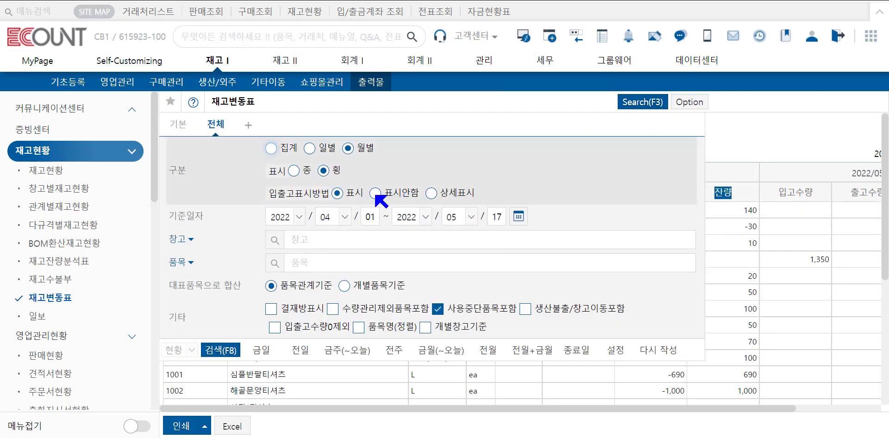
{"action": "left_click", "coordinate": [219, 351]}
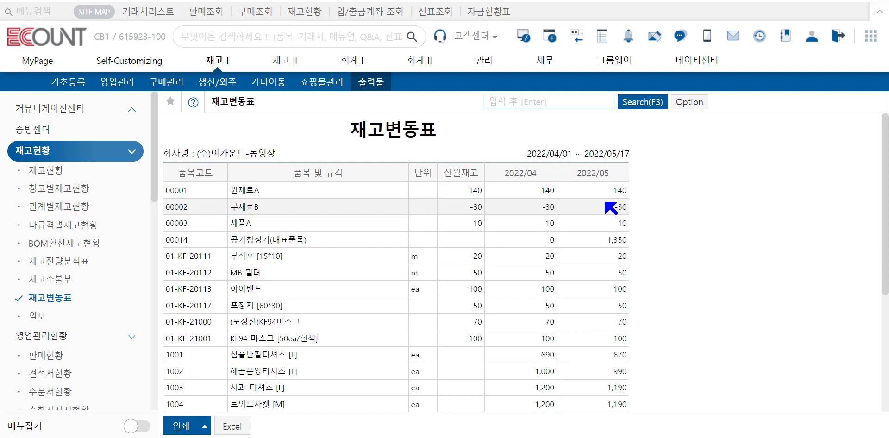
Step: Set 입출고표시방법 to 상세표시, rerun the monthly report and bring the 2022/04 columns into view
{"action": "left_click", "coordinate": [643, 103]}
{"action": "left_click", "coordinate": [431, 193]}
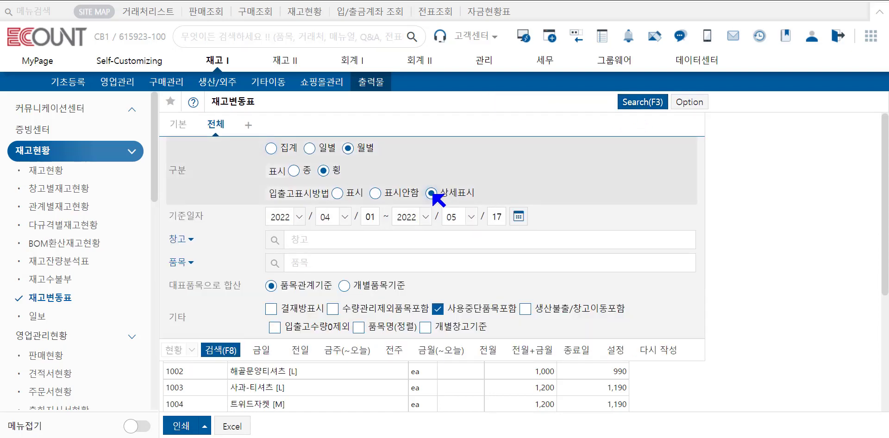
{"action": "left_click", "coordinate": [229, 347]}
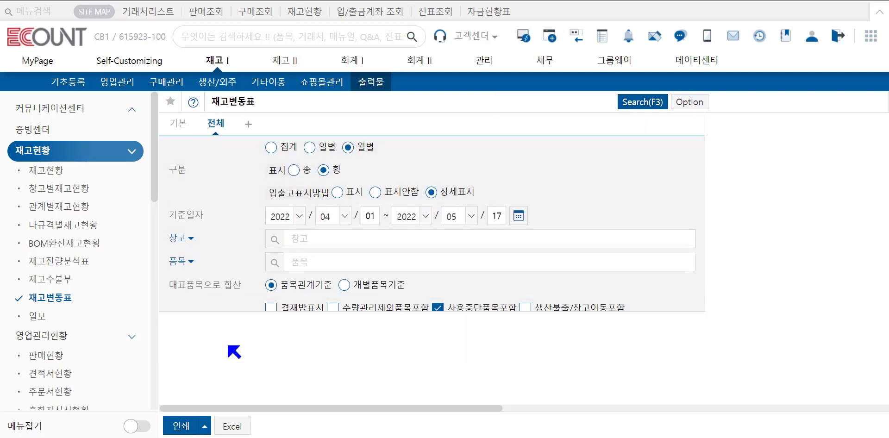
{"action": "left_click_drag", "start_coordinate": [463, 410], "coordinate": [631, 415]}
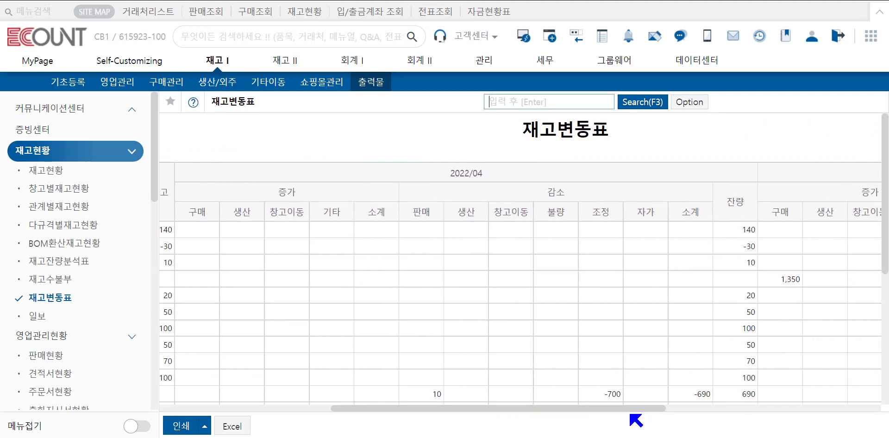
Step: Examine the 구매 and 생산 columns under 증가 and the 판매 and 생산 columns under 감소, and reopen the report's search conditions
{"action": "double_click", "coordinate": [287, 192]}
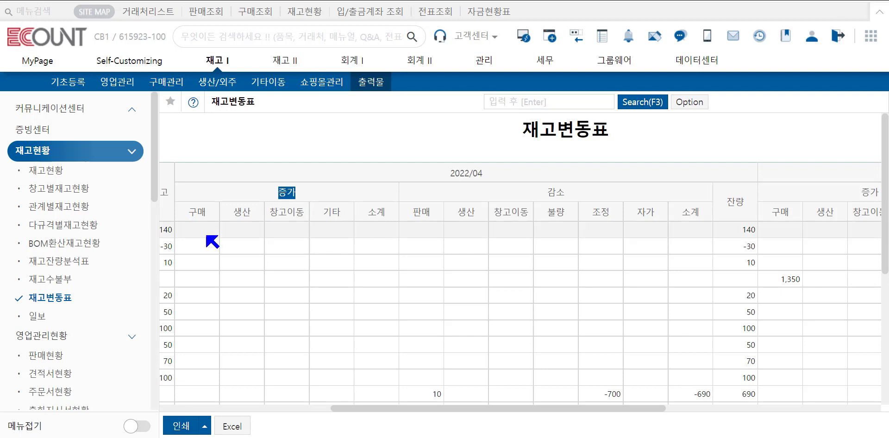
{"action": "left_click_drag", "start_coordinate": [189, 217], "coordinate": [206, 216]}
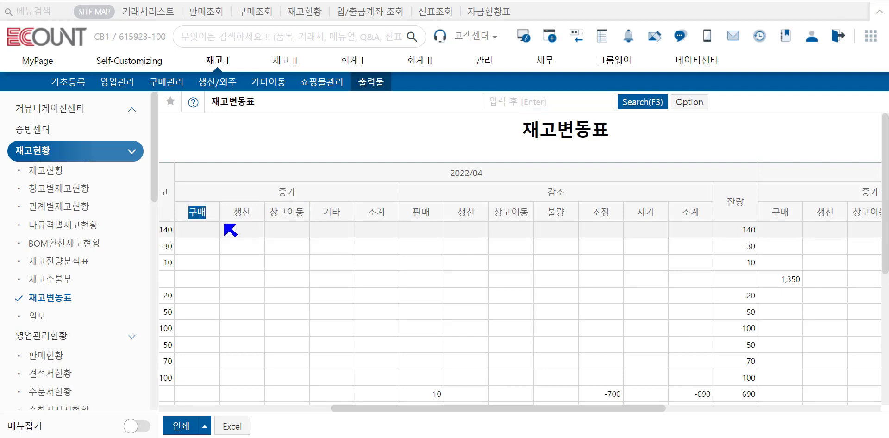
{"action": "double_click", "coordinate": [236, 212]}
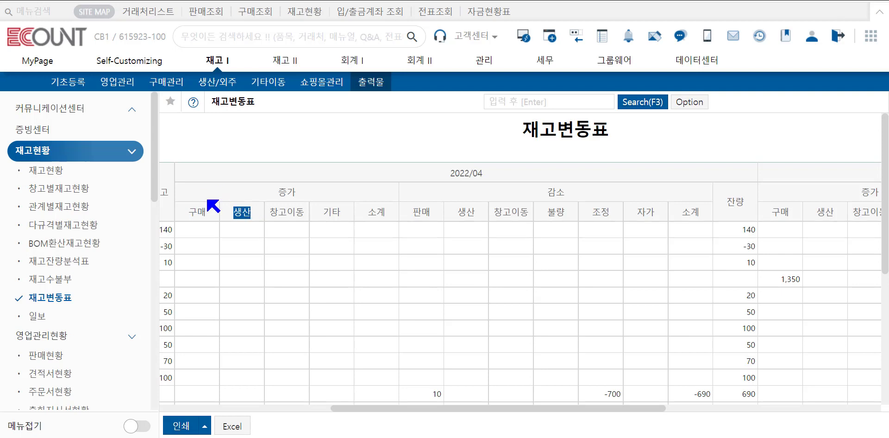
{"action": "double_click", "coordinate": [551, 194]}
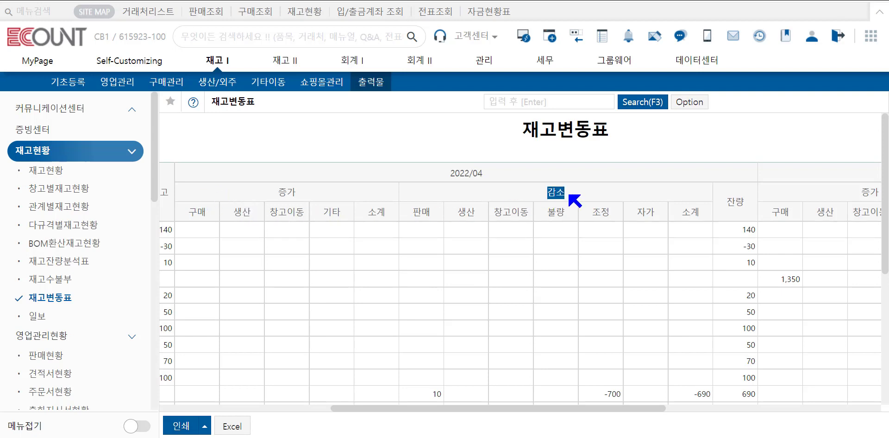
{"action": "double_click", "coordinate": [422, 212]}
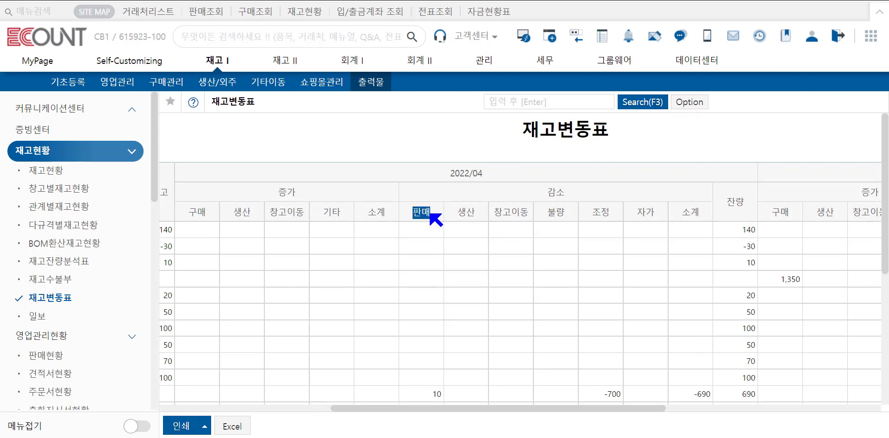
{"action": "double_click", "coordinate": [474, 214]}
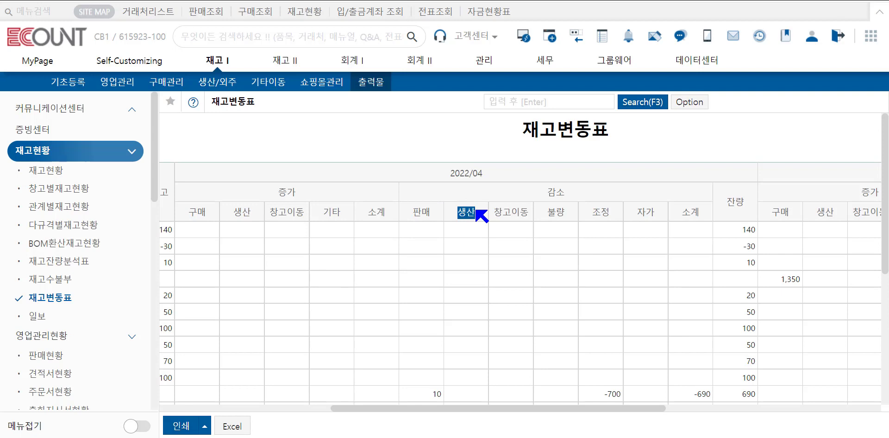
{"action": "left_click", "coordinate": [636, 103]}
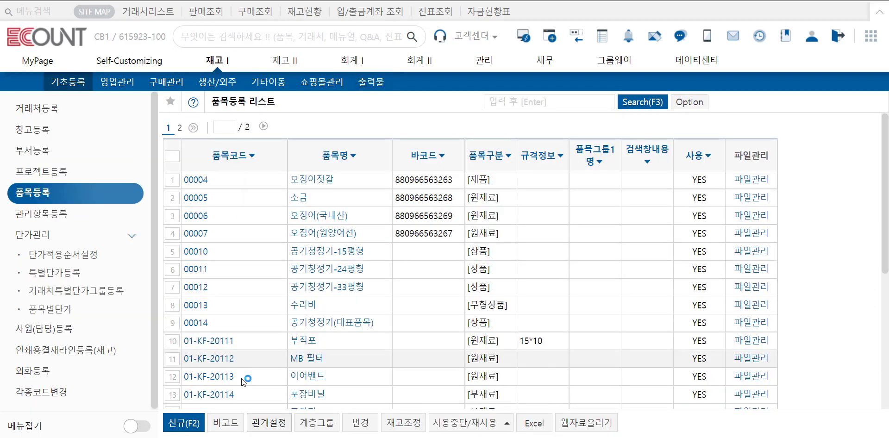
Step: Open the 품목관계등록 of representative item 00014 from the item list and check its 수량관리기준 options, trying 개별품목
{"action": "left_click", "coordinate": [265, 425]}
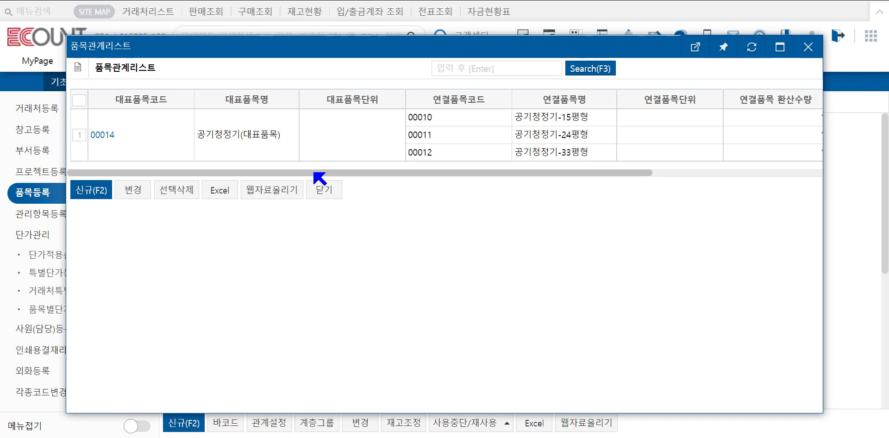
{"action": "left_click", "coordinate": [103, 135]}
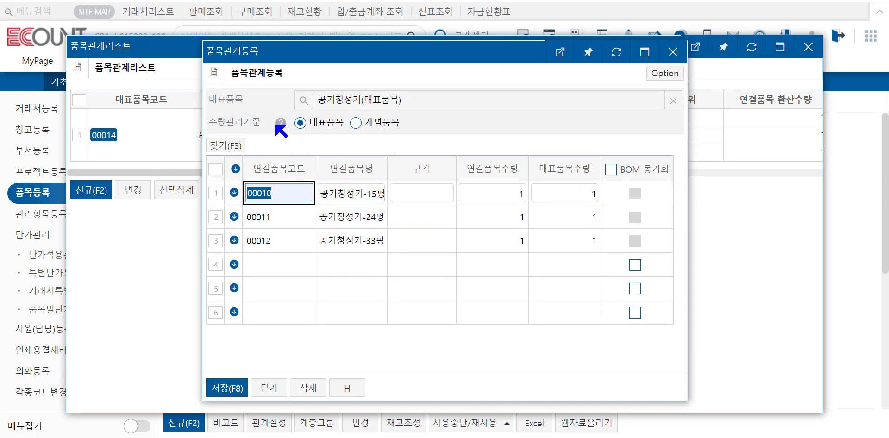
{"action": "left_click_drag", "start_coordinate": [262, 122], "coordinate": [215, 123]}
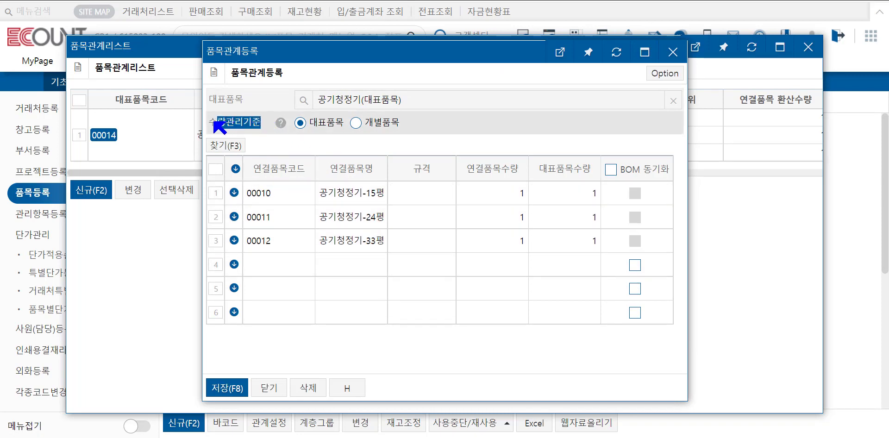
{"action": "left_click", "coordinate": [328, 137]}
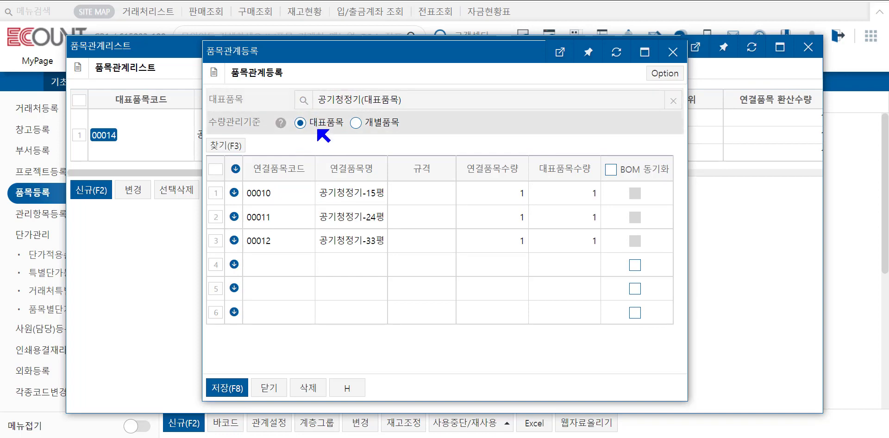
{"action": "left_click", "coordinate": [355, 123]}
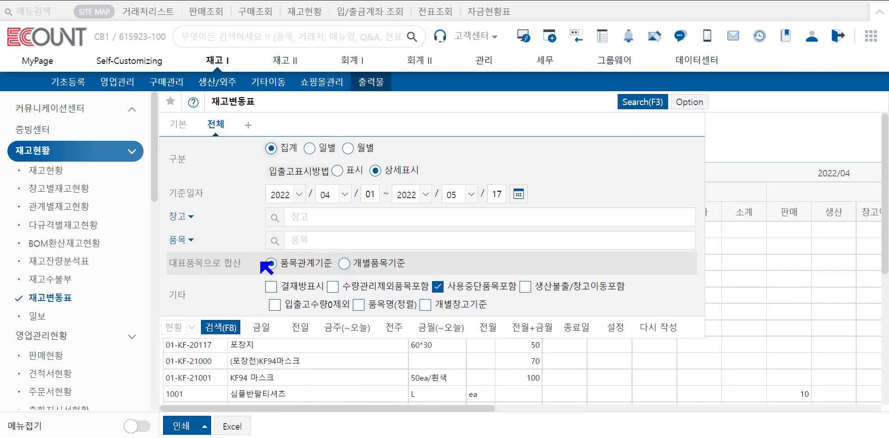
Step: Run the 재고변동표 as 집계 with 상세표시 and 품목관계기준 aggregation, and locate the 공기청정기(대표품목) row
{"action": "left_click", "coordinate": [220, 329]}
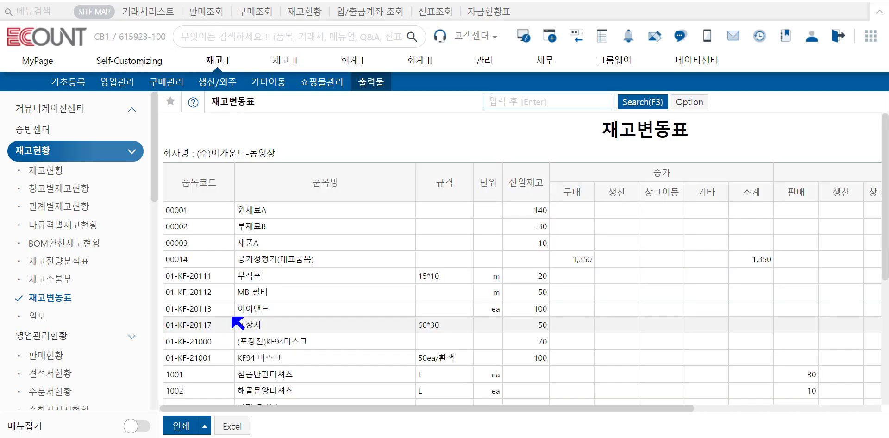
{"action": "scroll", "coordinate": [239, 310], "scroll_direction": "down", "scroll_amount": 1}
{"action": "left_click_drag", "start_coordinate": [312, 200], "coordinate": [238, 202]}
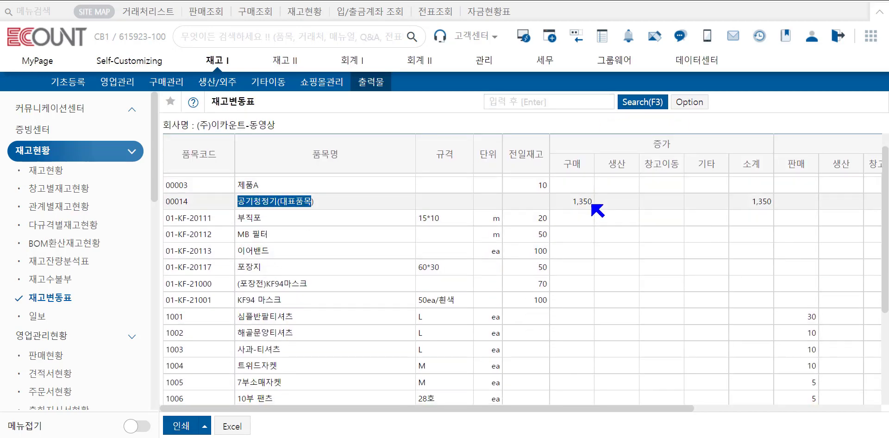
Step: Run the detailed 집계 report with 개별품목기준 aggregation, and rerun it with 입출고표시방법 set to 표시 and 결재방표시 enabled
{"action": "left_click", "coordinate": [641, 104]}
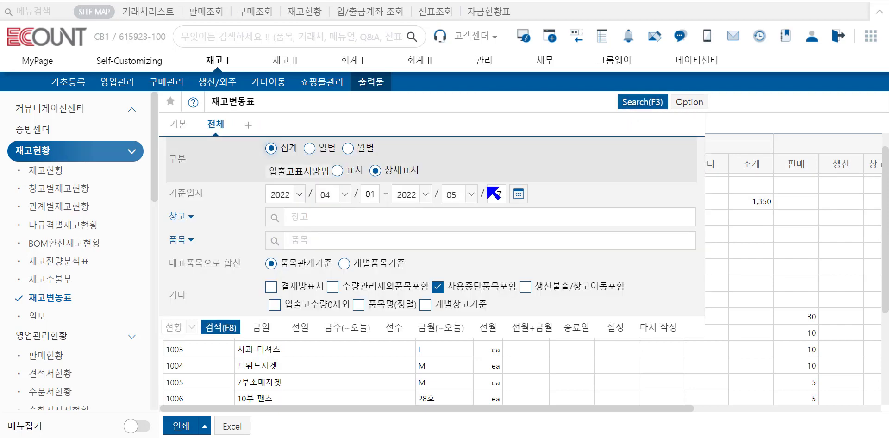
{"action": "left_click", "coordinate": [220, 327]}
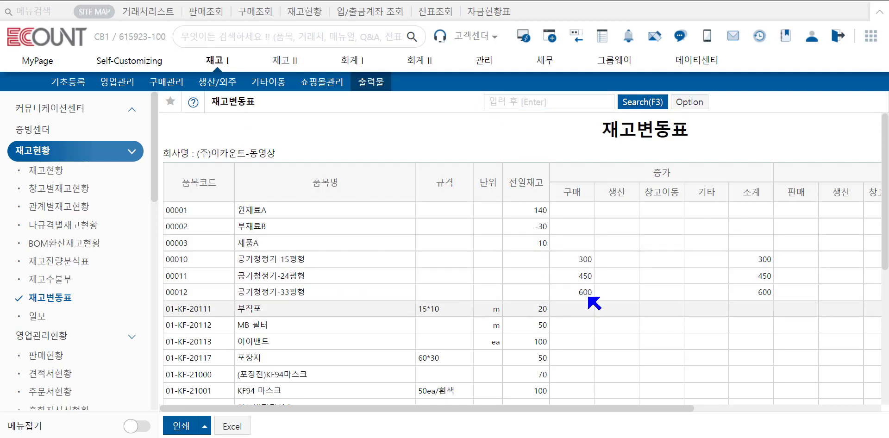
{"action": "key", "text": "F3"}
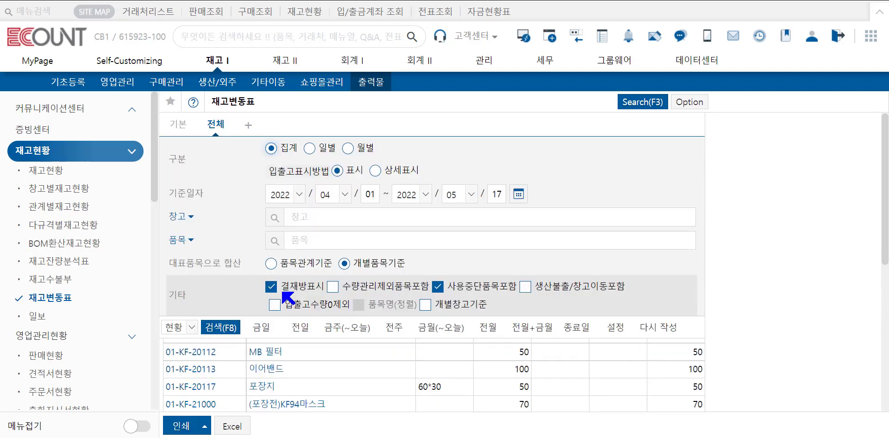
{"action": "left_click", "coordinate": [234, 330]}
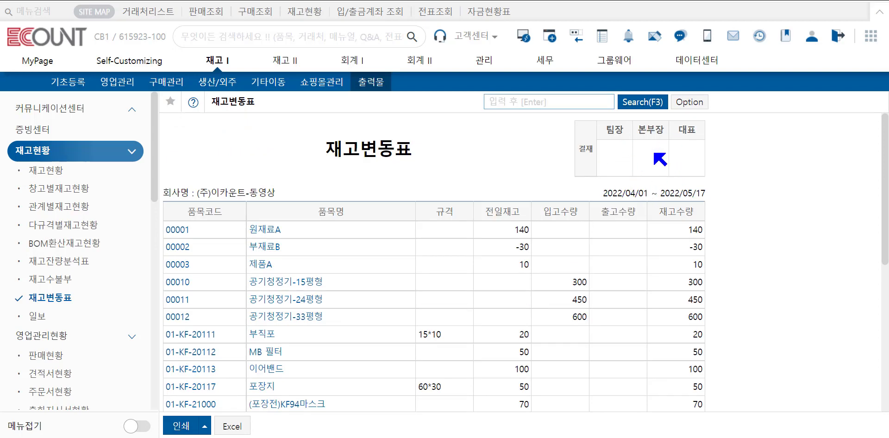
Step: Rerun the 집계 report with 수량관리제외품목포함, 생산불출/창고이동포함 and 입출고수량0제외 enabled, and highlight the 품목코드 heading
{"action": "left_click", "coordinate": [642, 102]}
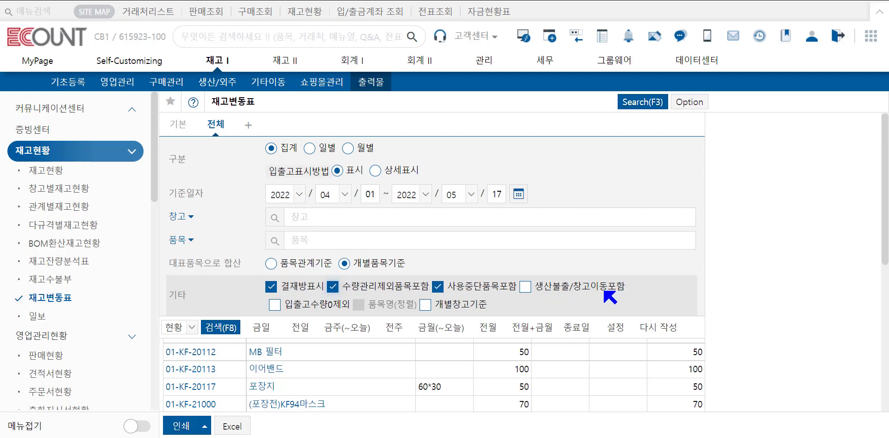
{"action": "left_click", "coordinate": [526, 287]}
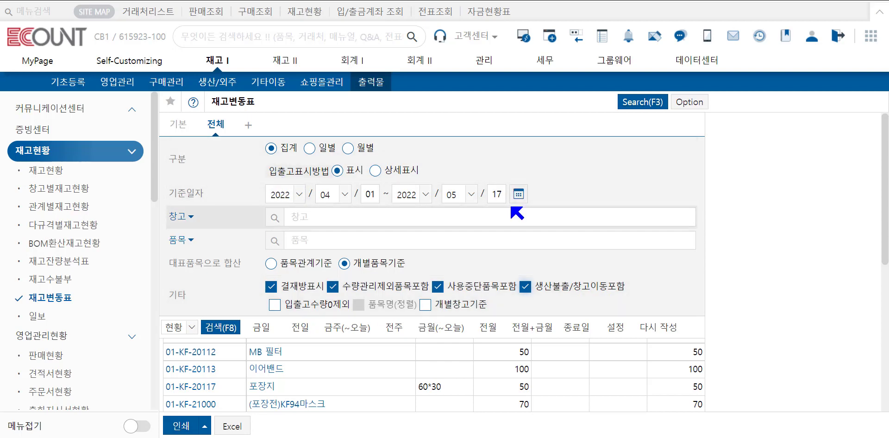
{"action": "left_click", "coordinate": [275, 305]}
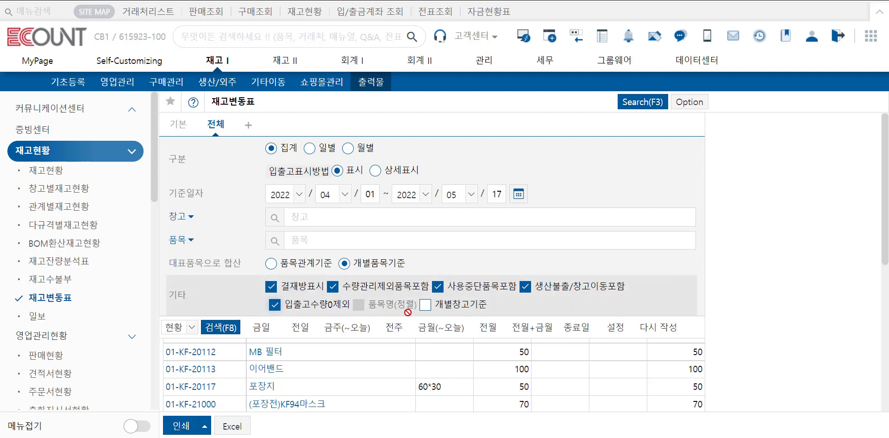
{"action": "left_click", "coordinate": [226, 328]}
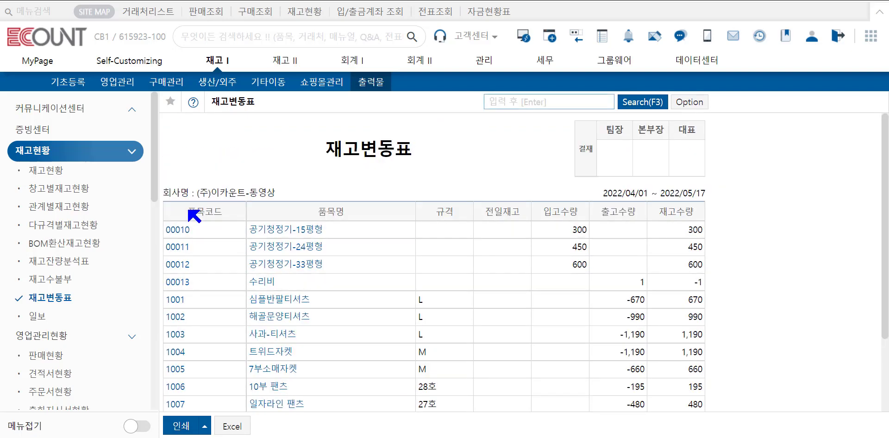
{"action": "left_click_drag", "start_coordinate": [193, 214], "coordinate": [224, 225]}
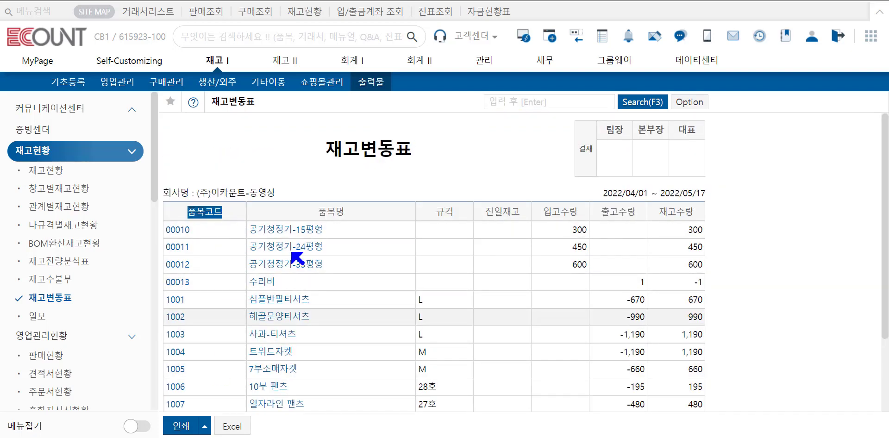
Step: Switch the report to 월별, enable 품목명(정렬) and 개별창고기준, and rerun it
{"action": "left_click", "coordinate": [639, 106]}
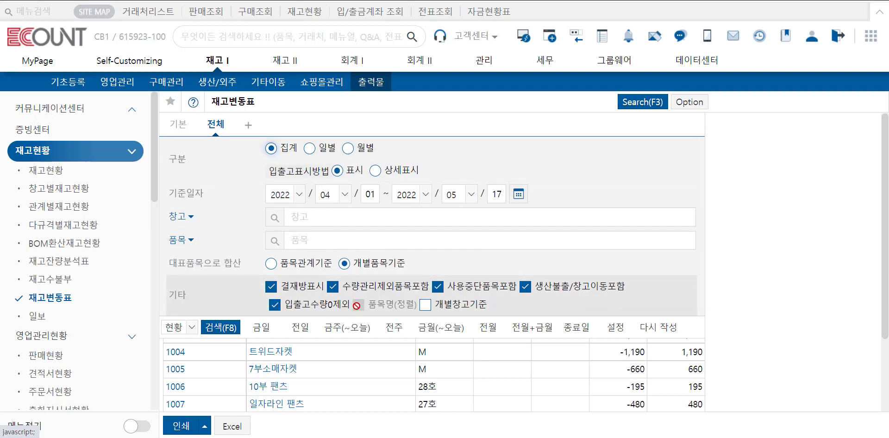
{"action": "left_click", "coordinate": [308, 148]}
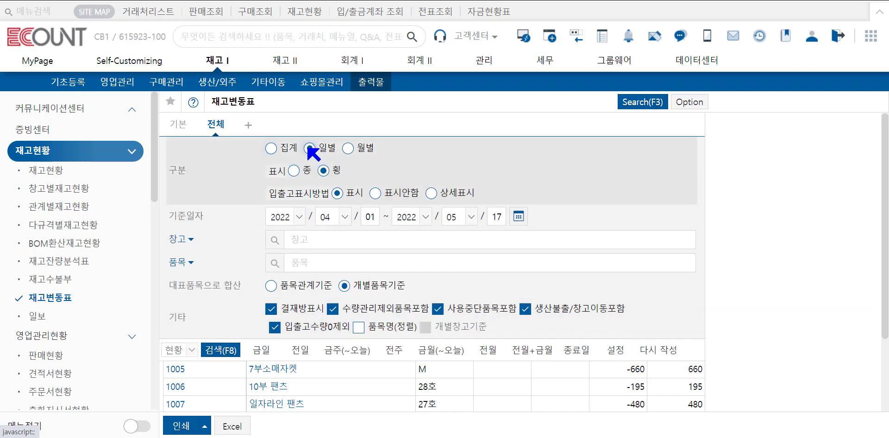
{"action": "left_click", "coordinate": [348, 148]}
{"action": "left_click", "coordinate": [358, 327]}
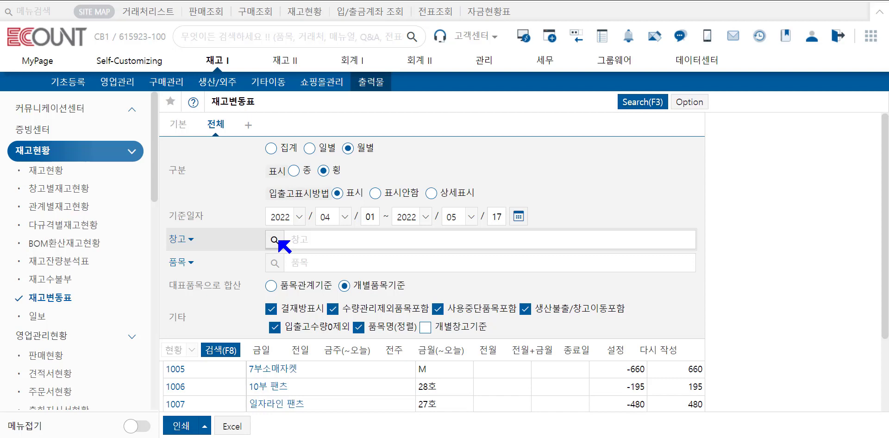
{"action": "left_click", "coordinate": [426, 328]}
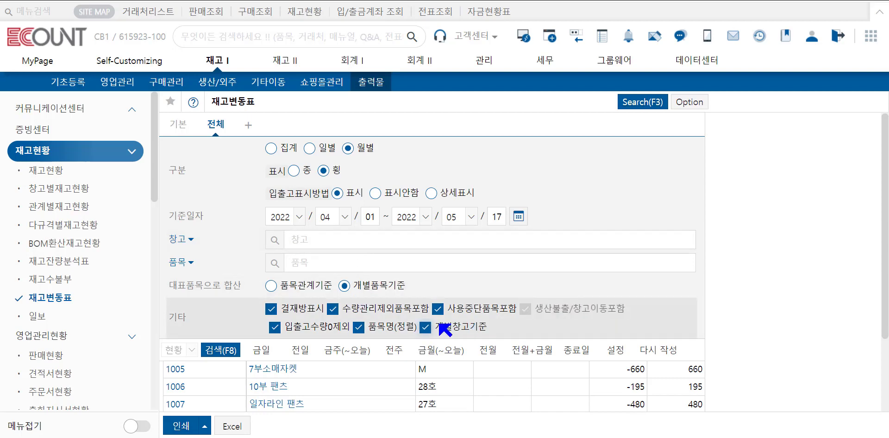
{"action": "left_click", "coordinate": [235, 351]}
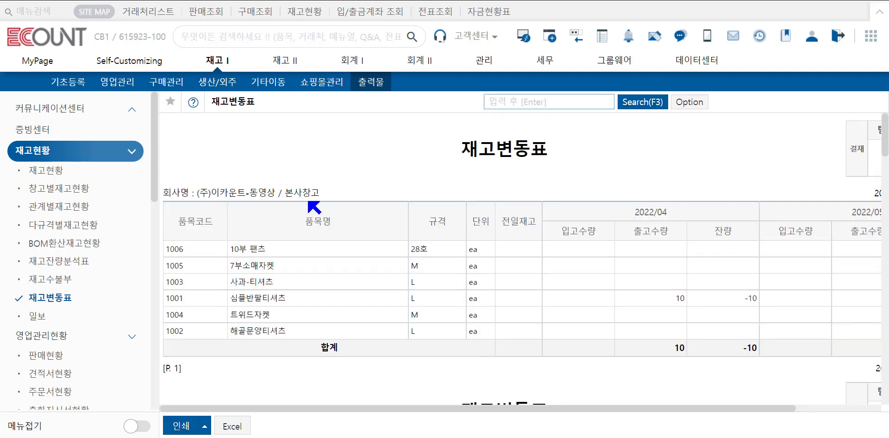
Step: Look through the separate warehouse sections of the monthly report, highlighting the warehouse names such as 본사창고 and 일산물류창고
{"action": "left_click_drag", "start_coordinate": [322, 192], "coordinate": [287, 194]}
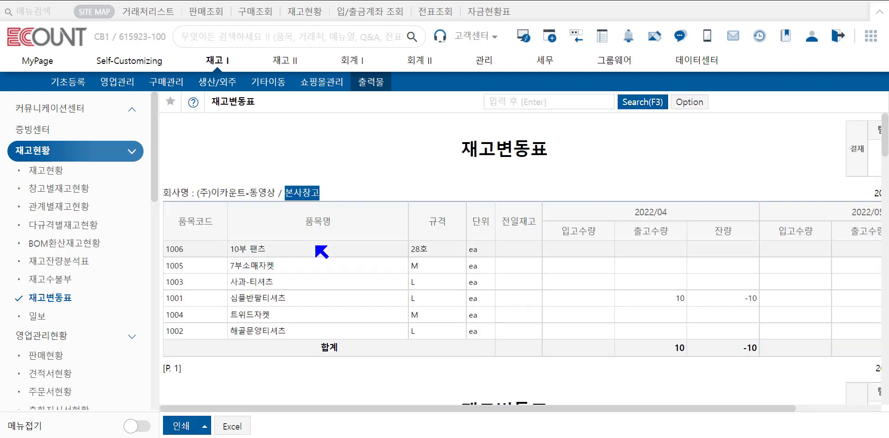
{"action": "scroll", "coordinate": [369, 246], "scroll_direction": "down", "scroll_amount": 4}
{"action": "left_click_drag", "start_coordinate": [338, 281], "coordinate": [318, 281]}
{"action": "scroll", "coordinate": [288, 286], "scroll_direction": "down", "scroll_amount": 6}
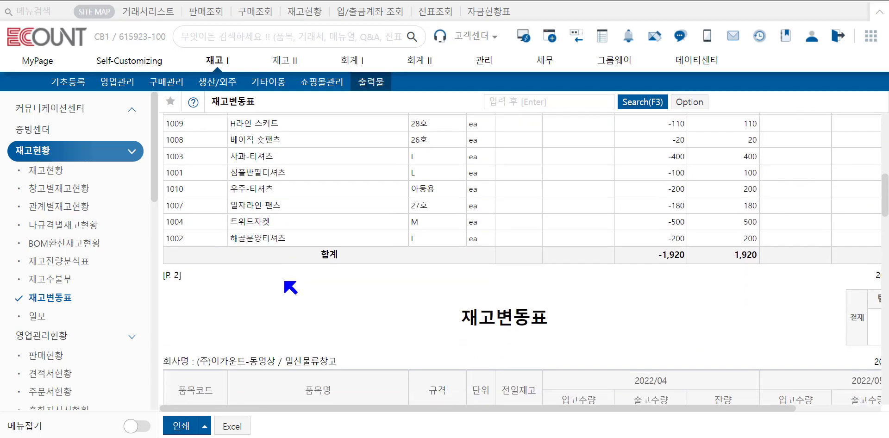
{"action": "left_click_drag", "start_coordinate": [343, 305], "coordinate": [290, 308]}
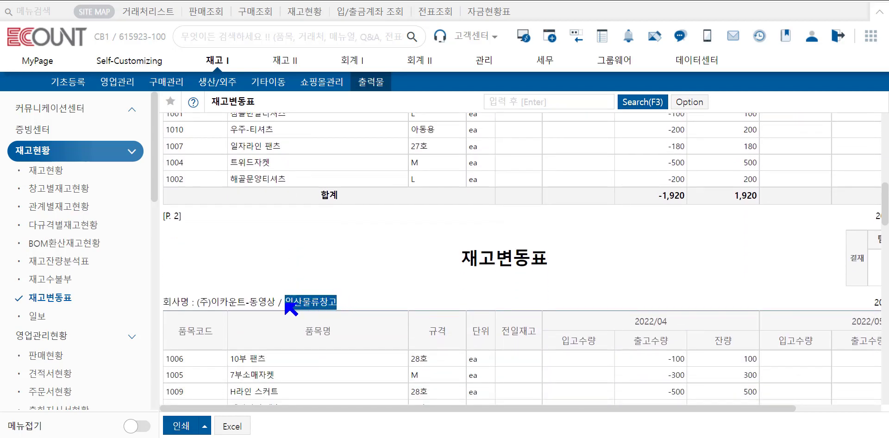